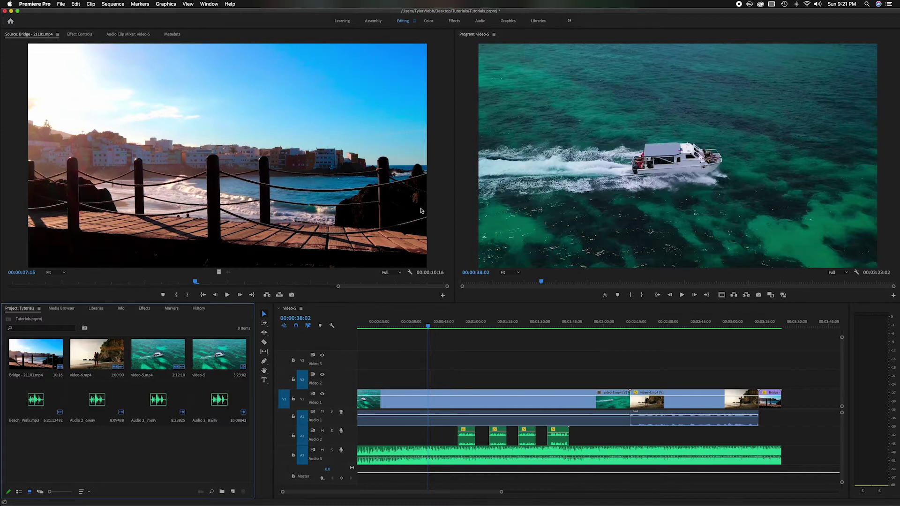
- Step the Bridge source a few frames forward and overwrite it onto Video 1 at the playhead
click(353, 316)
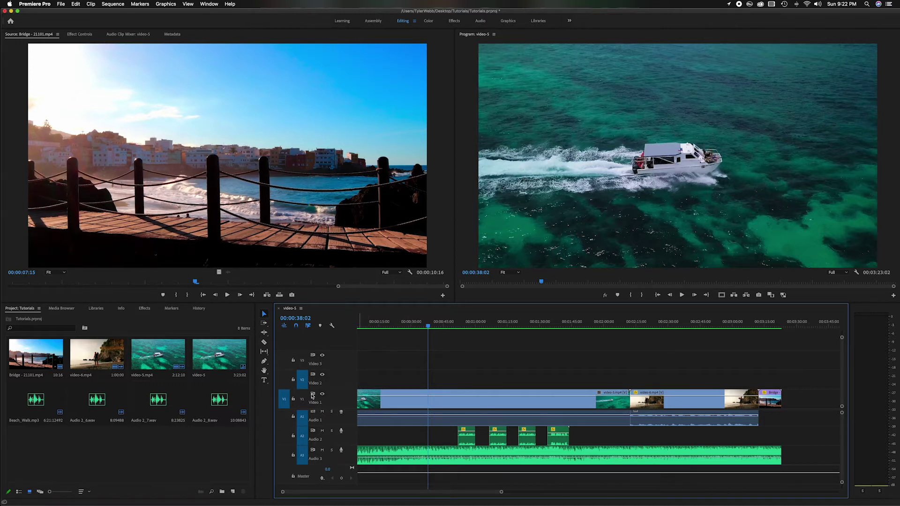
scroll(305, 418, up, 1)
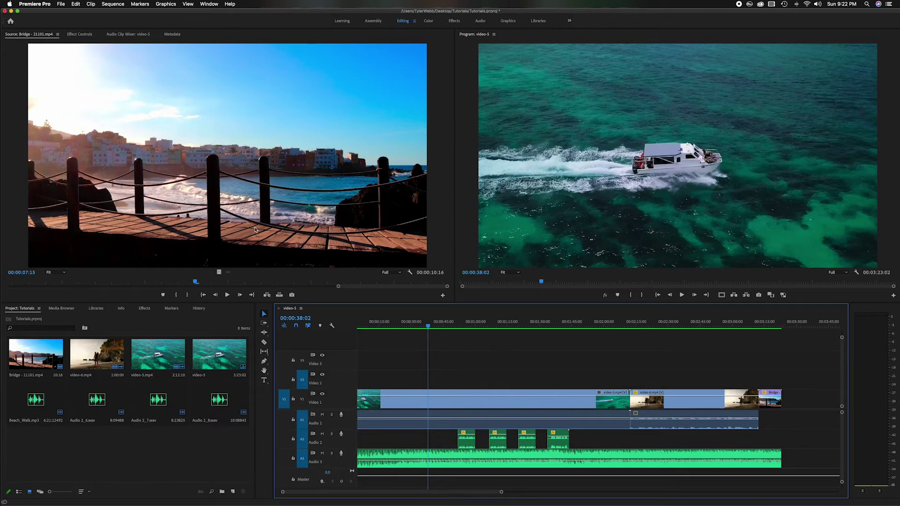
key(Right)
key(Right)
key(Right)
click(278, 295)
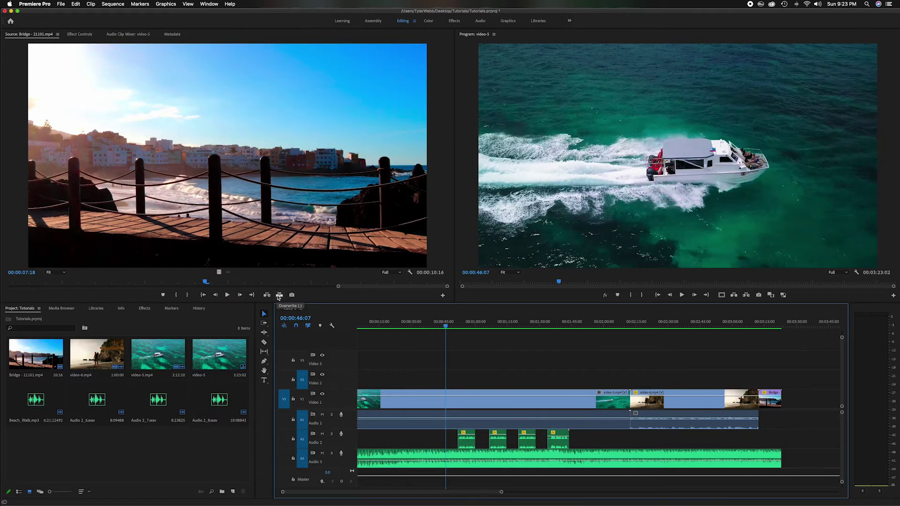
- Overwrite Bridge onto Video 1 at 00:00:36:03 and about 01:10, then undo the last overwrite
click(467, 327)
drag(467, 327, 425, 328)
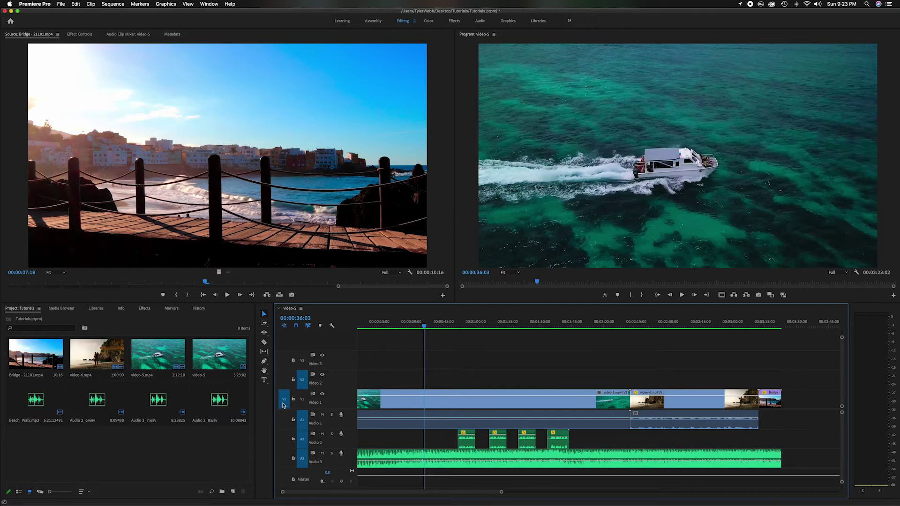
click(280, 296)
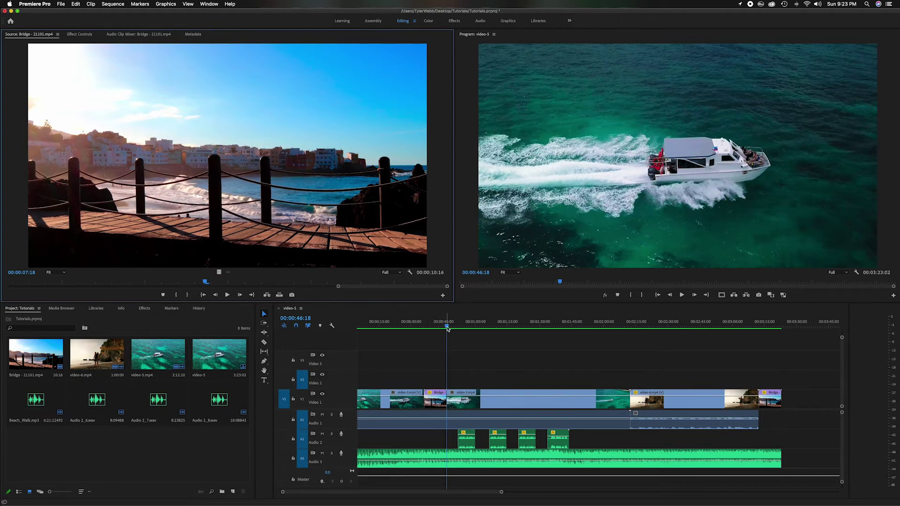
drag(447, 328, 498, 329)
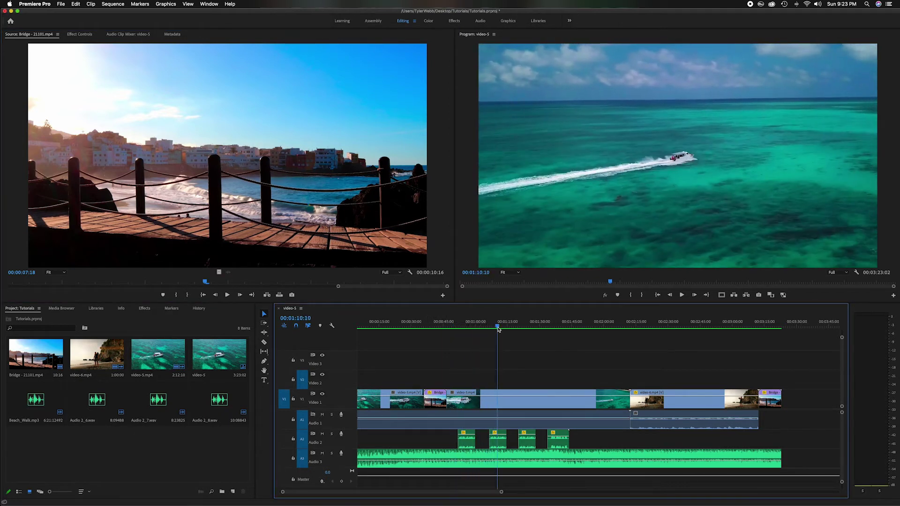
click(280, 295)
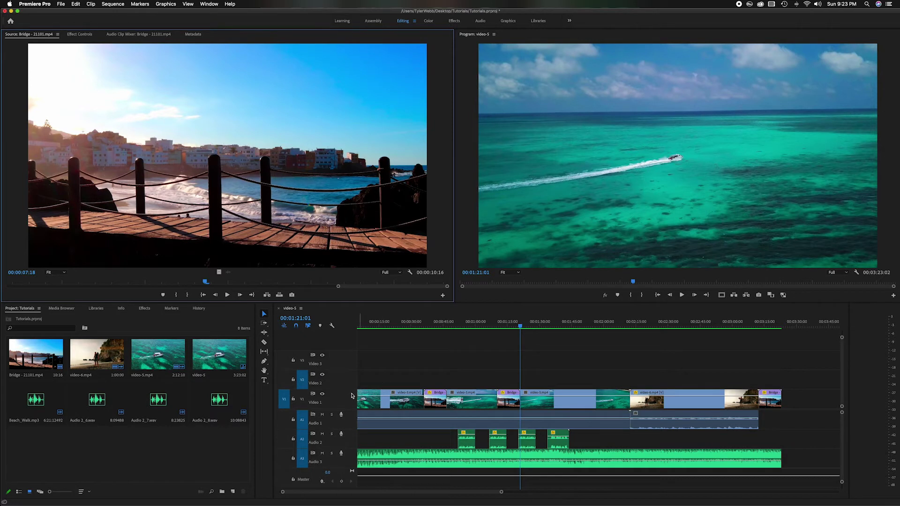
key(super+z)
key(super+z)
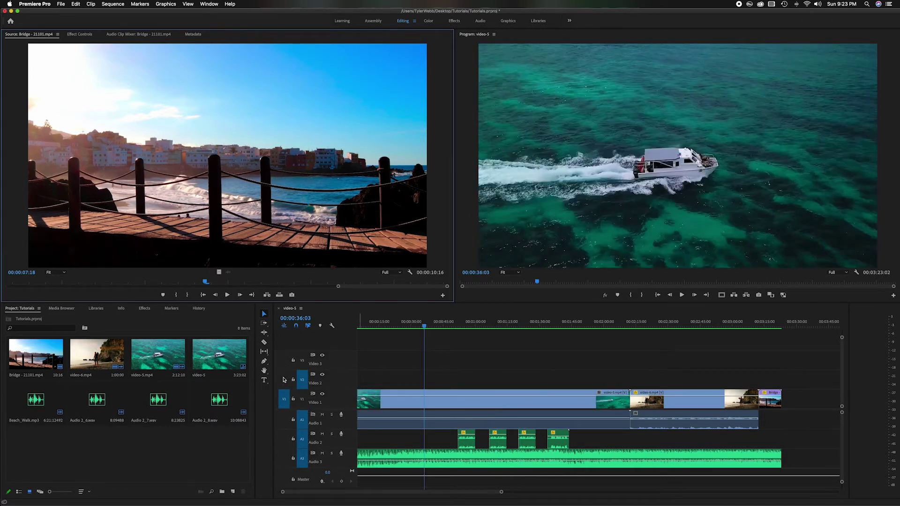
- Patch the source video to Video 3 and overwrite two Bridge clips onto it
scroll(284, 398, up, 1)
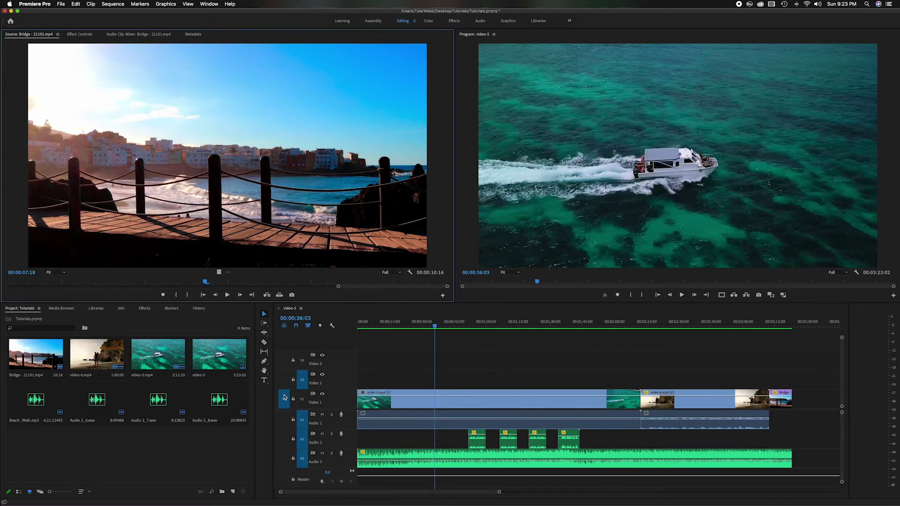
drag(285, 398, 284, 366)
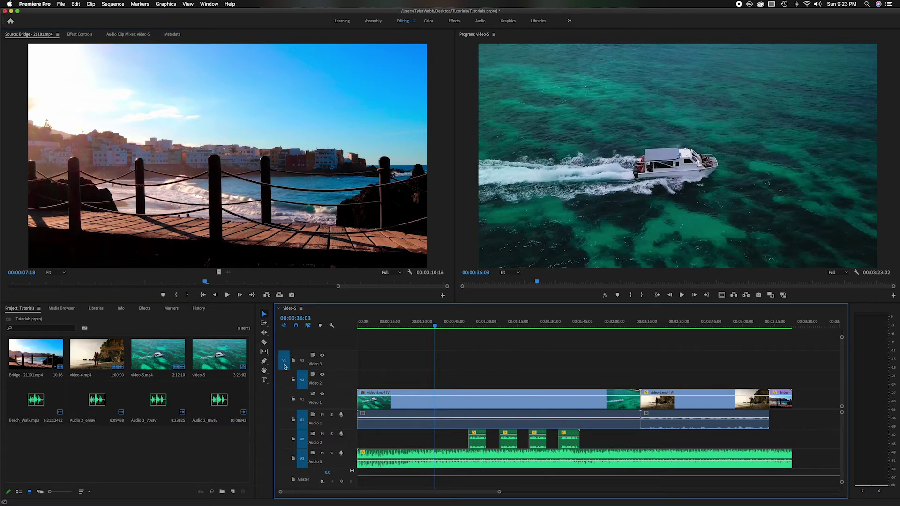
click(279, 295)
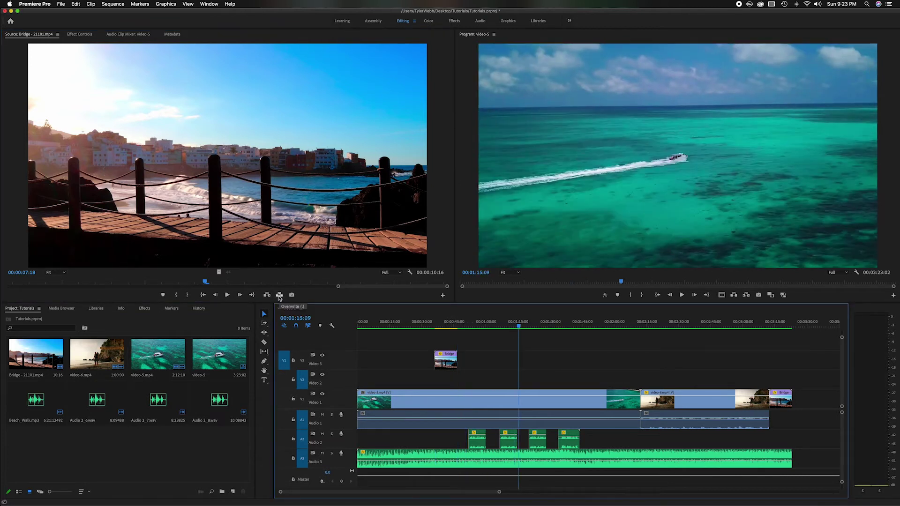
click(279, 295)
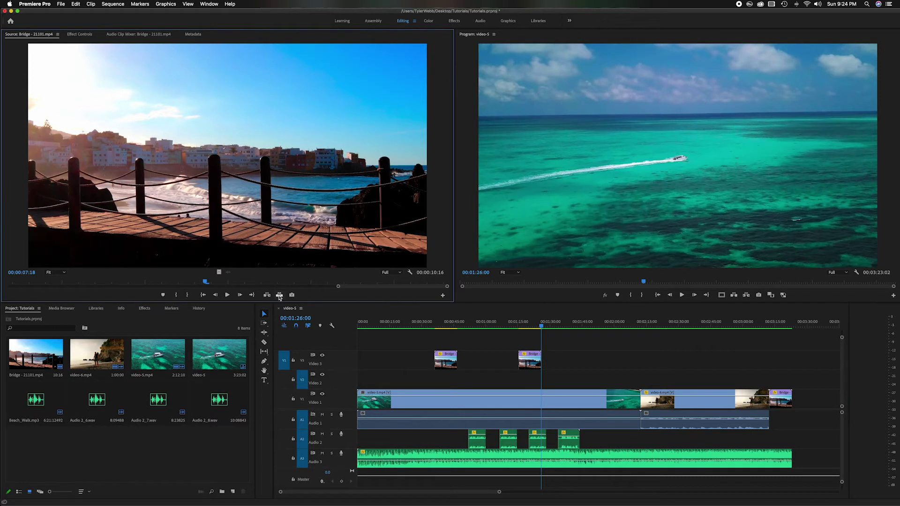
- Delete both Bridge clips from Video 3, leaving the source video patched to Video 3
drag(433, 343, 532, 377)
key(Delete)
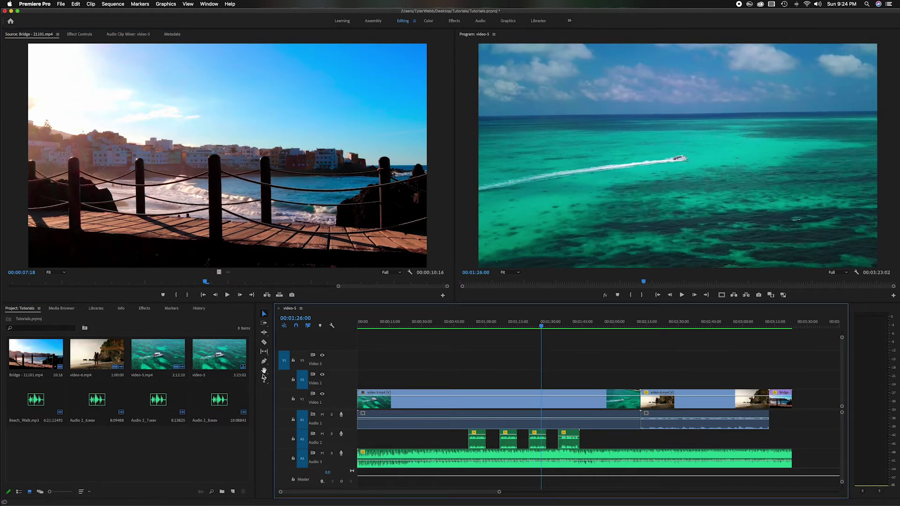
click(284, 380)
click(285, 400)
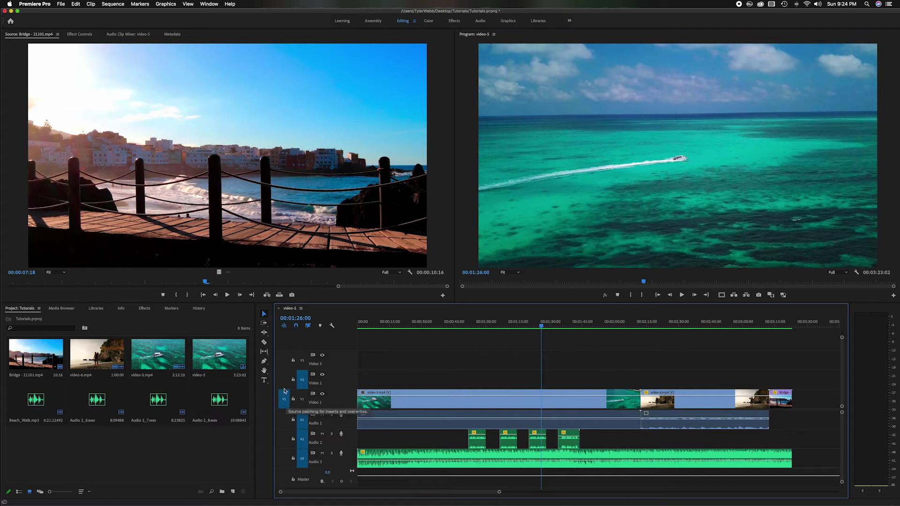
click(284, 380)
click(284, 361)
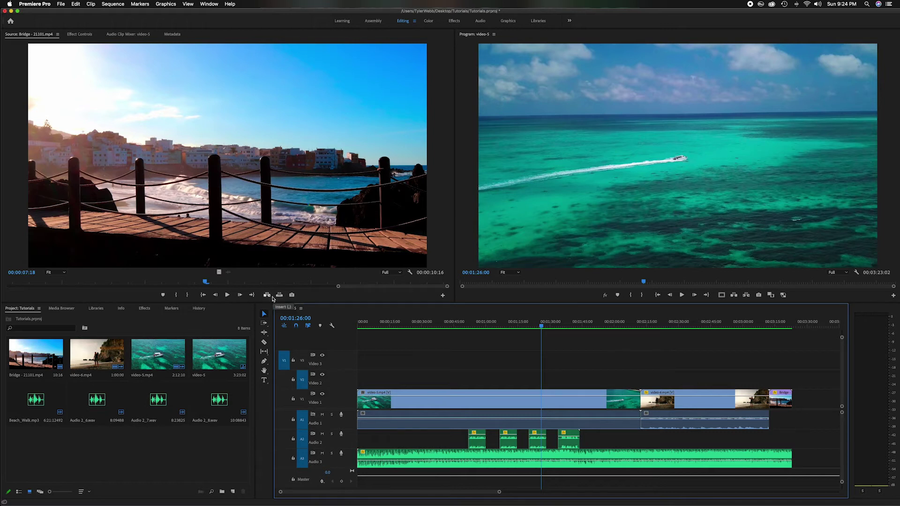
- Load video-6.mp4 and overwrite it onto Video 2 and Audio 3
click(284, 402)
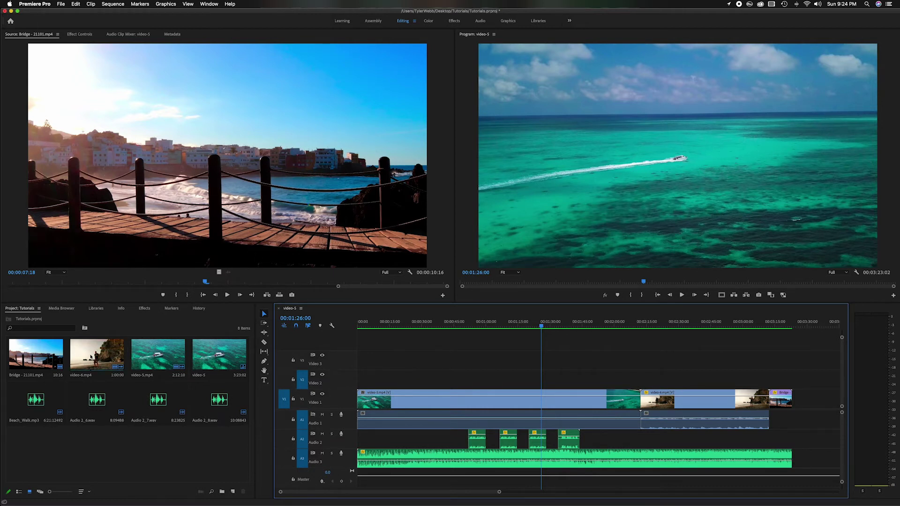
double_click(91, 358)
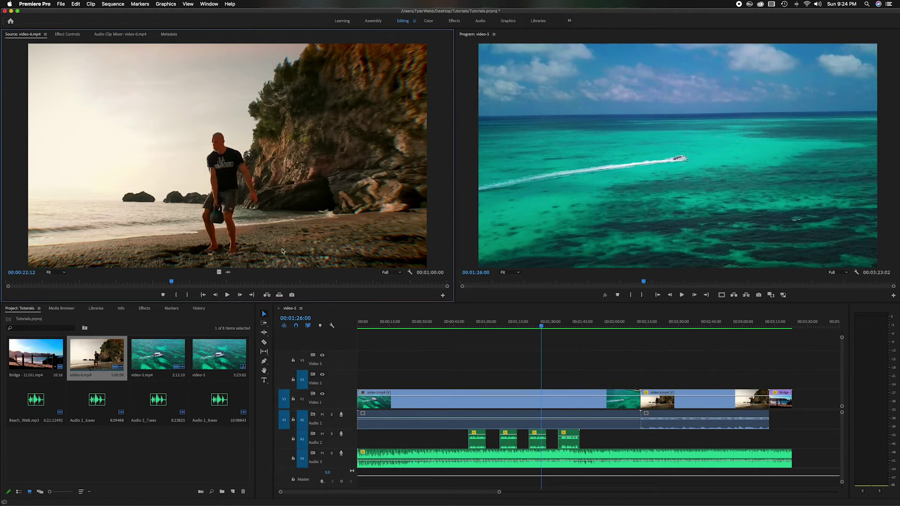
drag(283, 420, 279, 455)
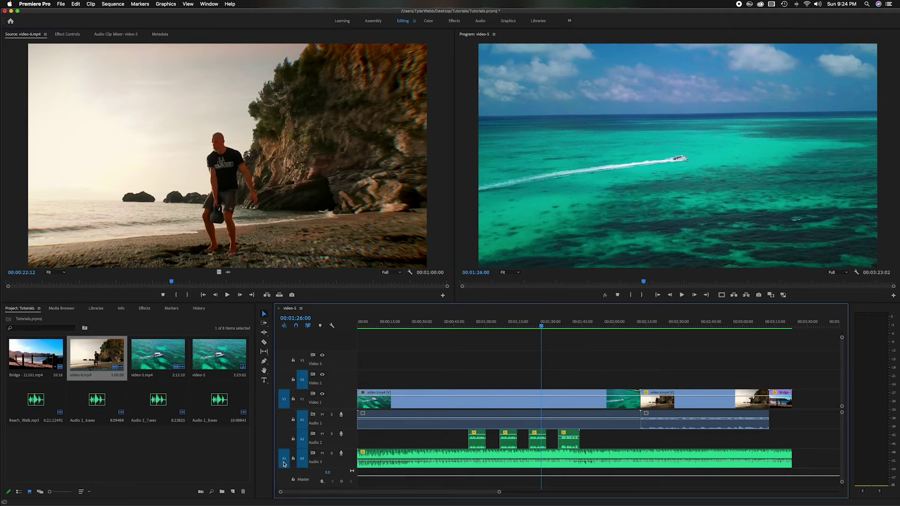
drag(284, 399, 286, 387)
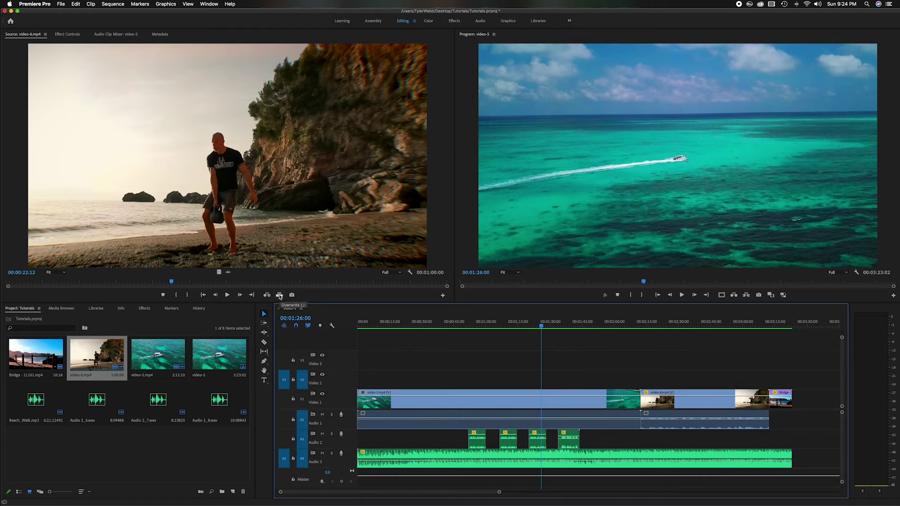
click(279, 296)
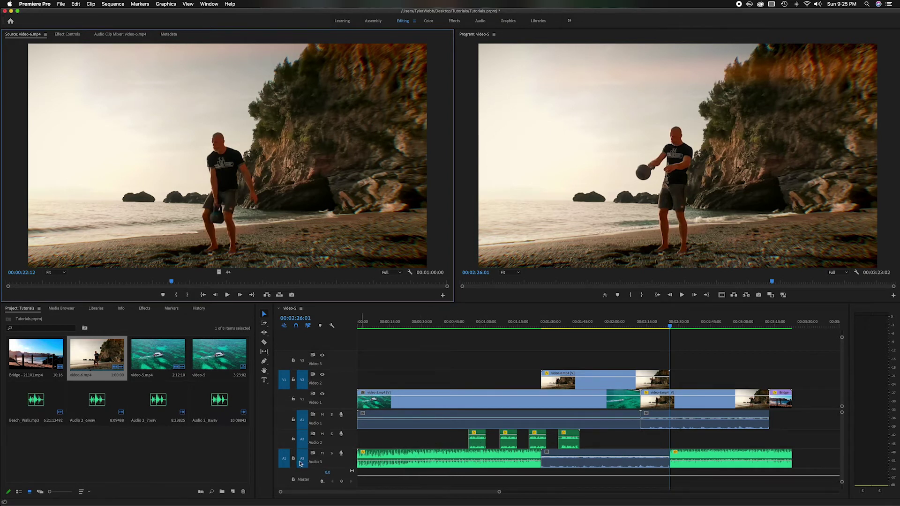
- Return the source patches to Audio 1 and Video 1 and undo the video-6 overwrite
drag(283, 464, 283, 422)
drag(283, 380, 284, 399)
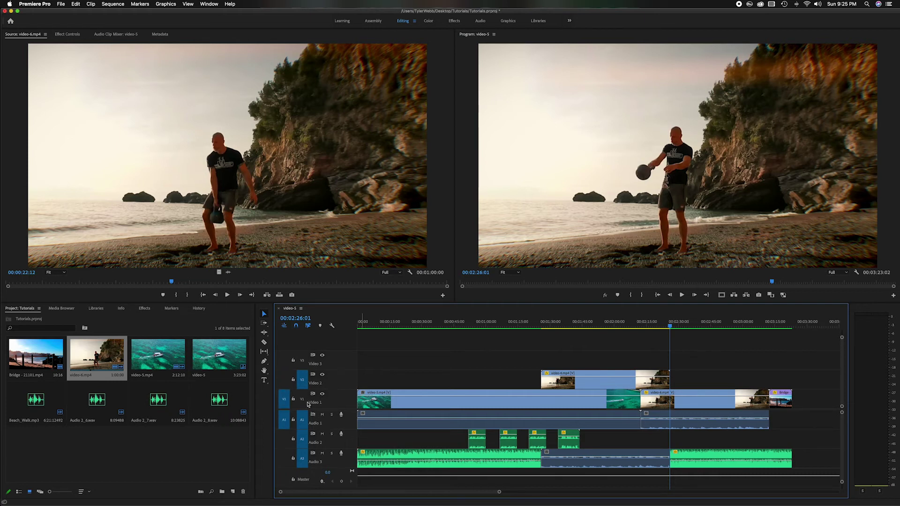
key(super+z)
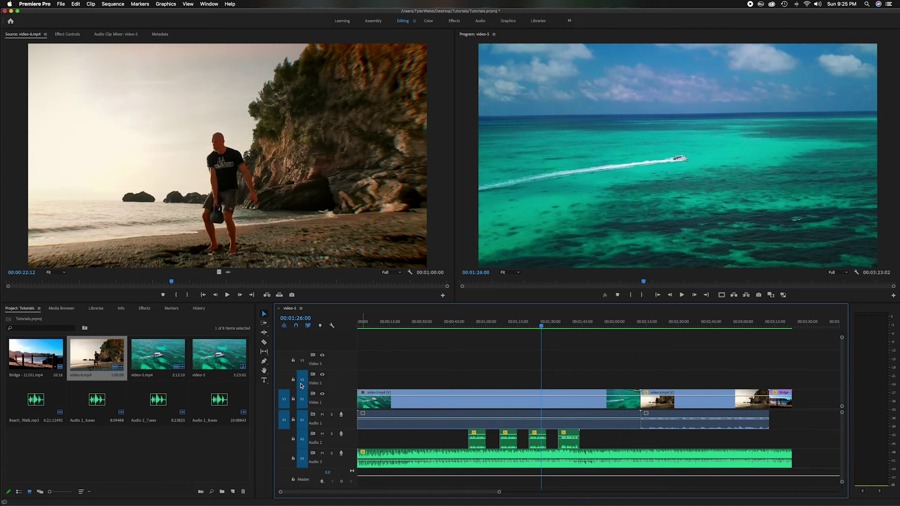
- Paste the Bridge clip into Video 1 at 00:00:49:18
click(781, 398)
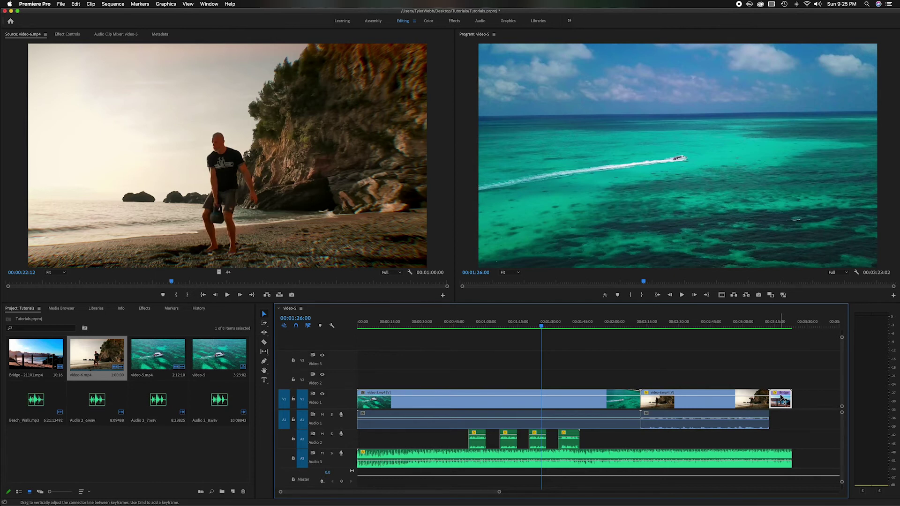
drag(542, 326, 441, 326)
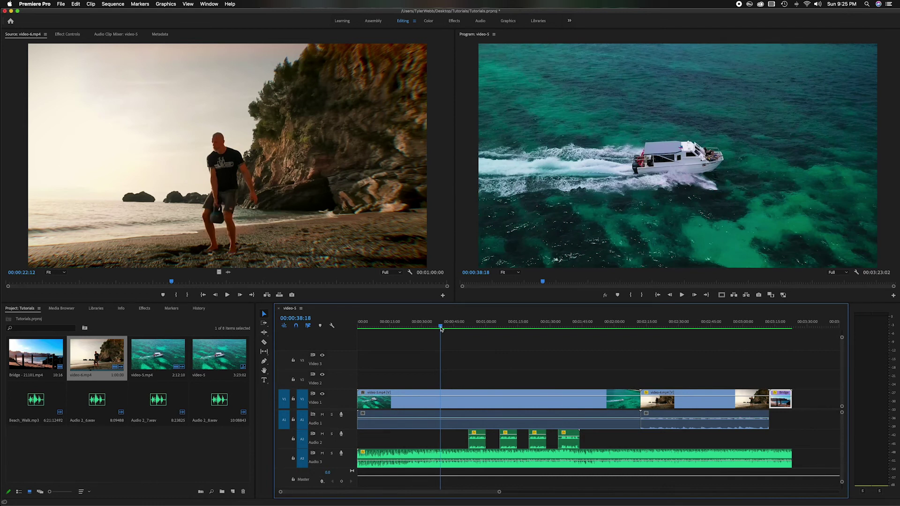
key(super+v)
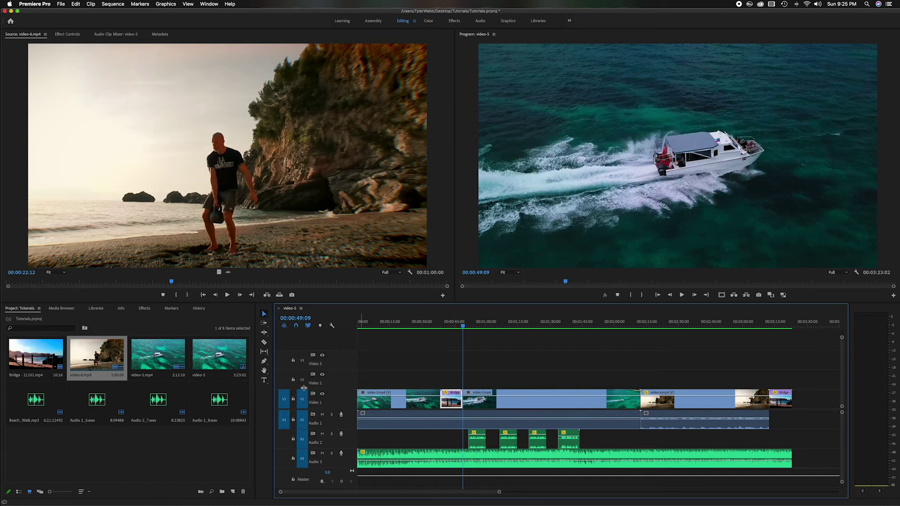
- Target Video 3 and paste a Bridge copy there at about 01:01
click(302, 362)
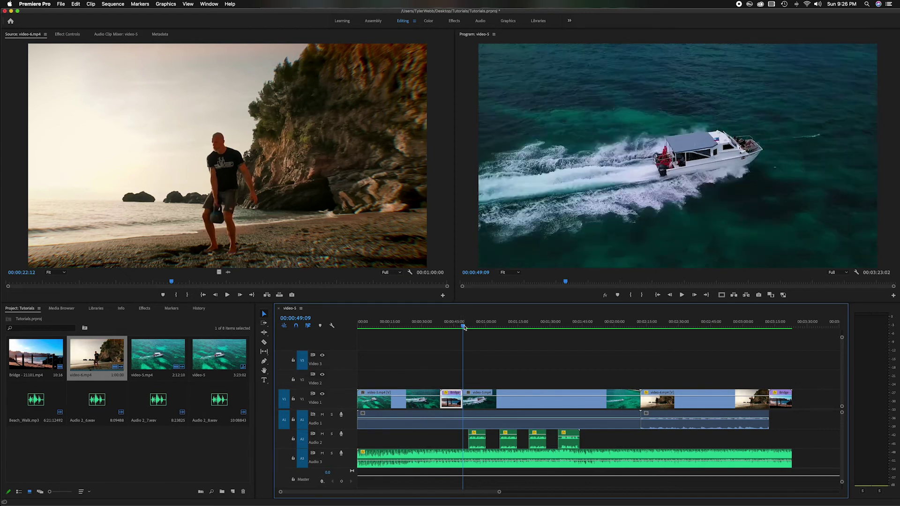
click(489, 327)
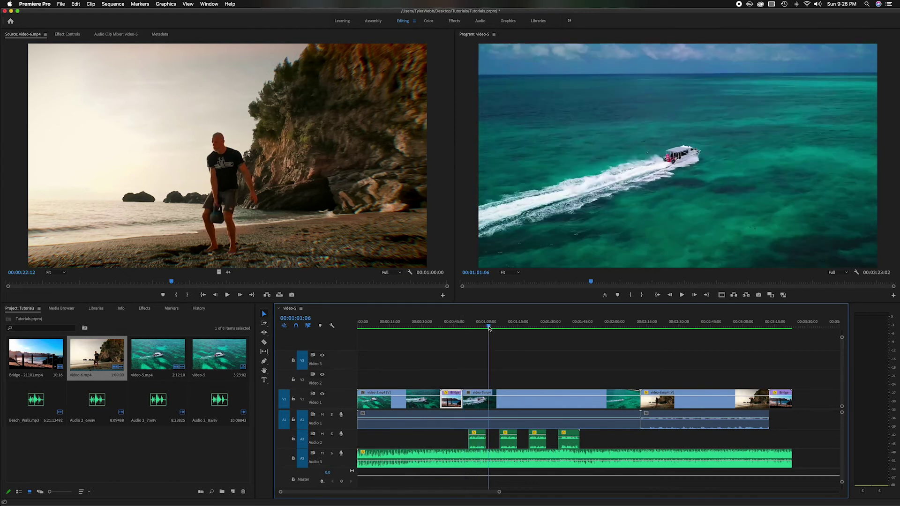
key(super+v)
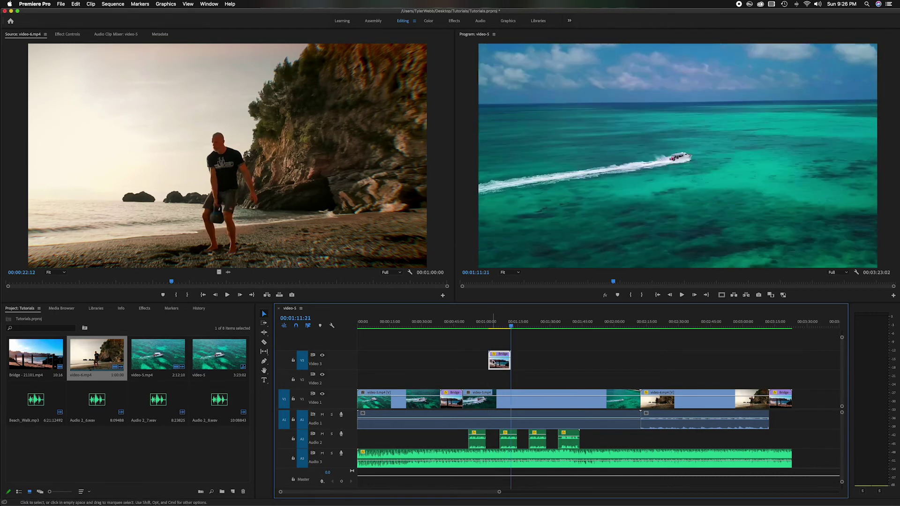
key(Down)
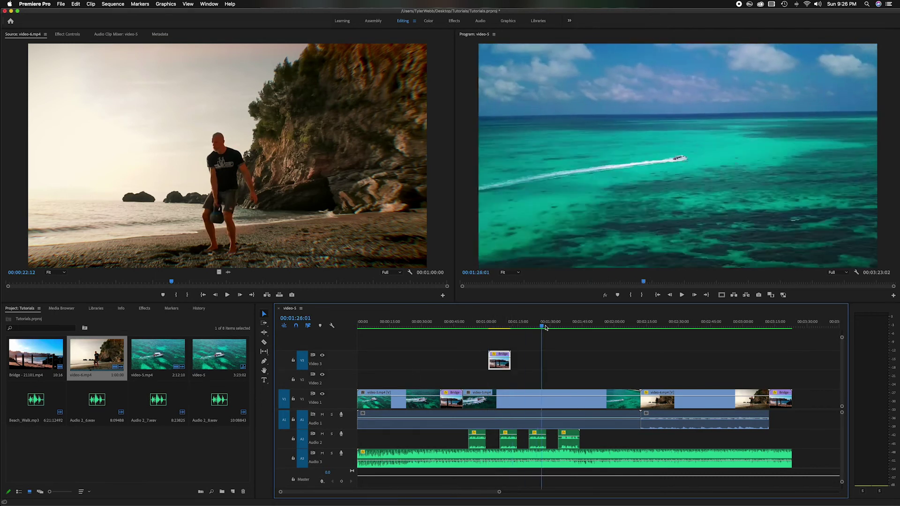
click(301, 381)
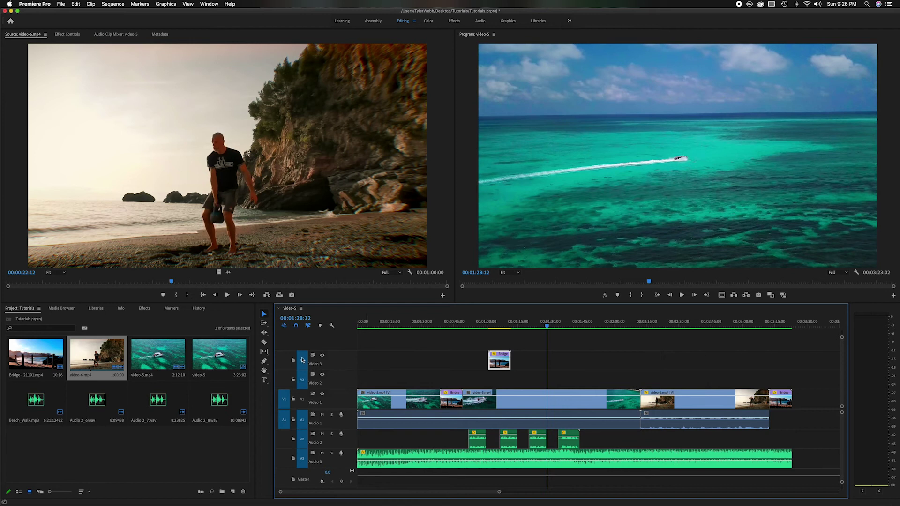
- Paste a Bridge copy onto Video 2 at about 01:29
click(303, 360)
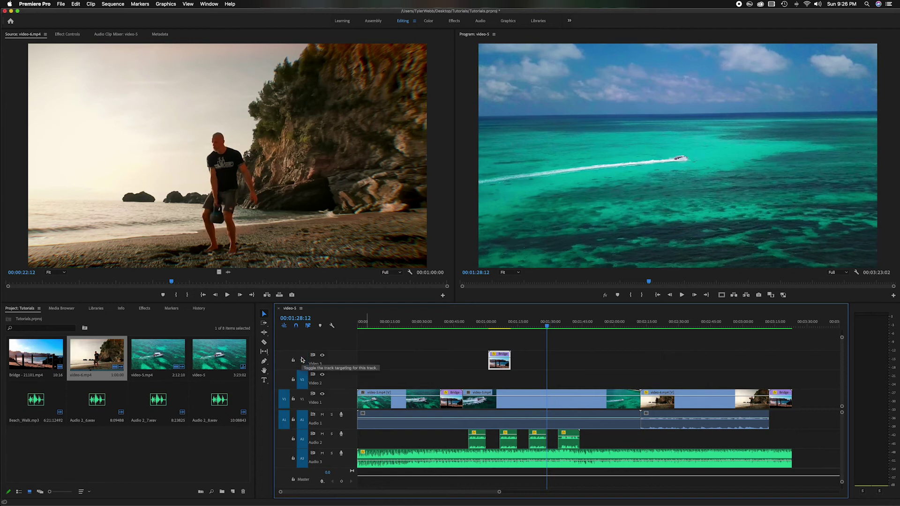
click(547, 328)
key(super+v)
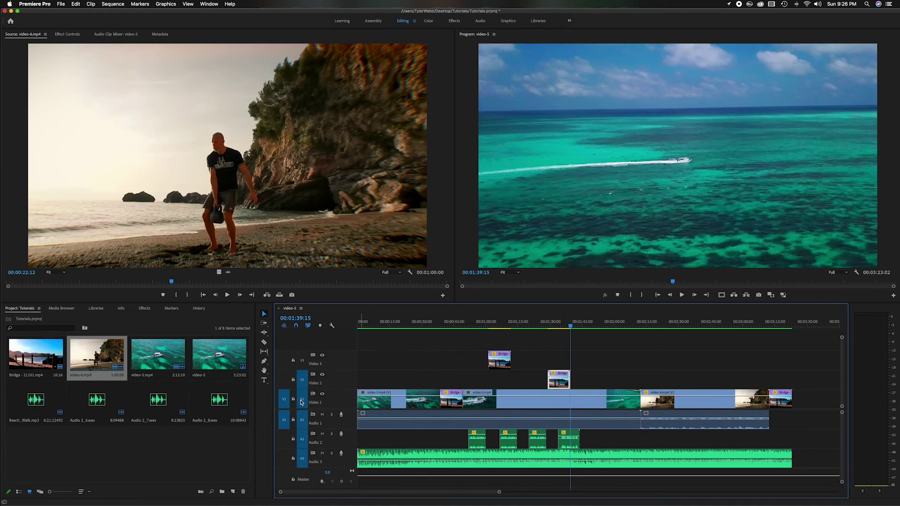
- Adjust video track targeting and nudge the last Bridge clip on Video 1
click(302, 360)
click(302, 380)
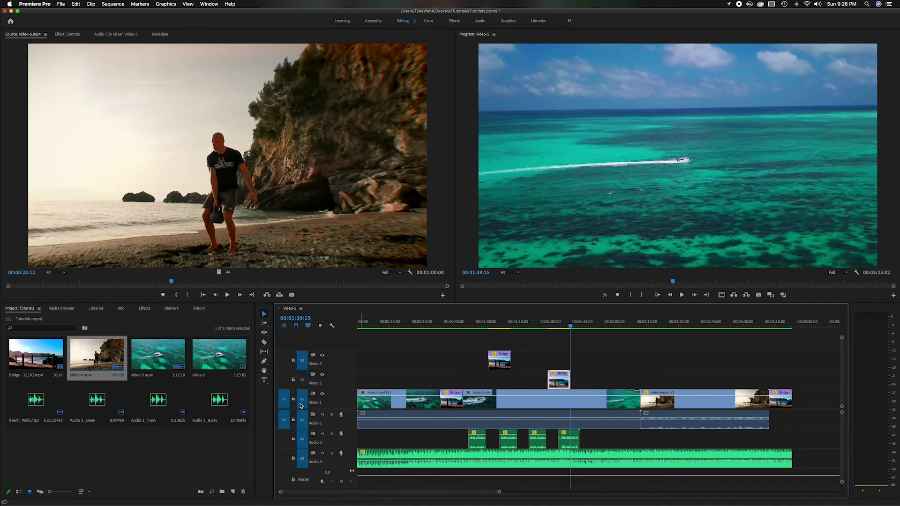
click(302, 399)
click(302, 360)
click(302, 379)
click(301, 399)
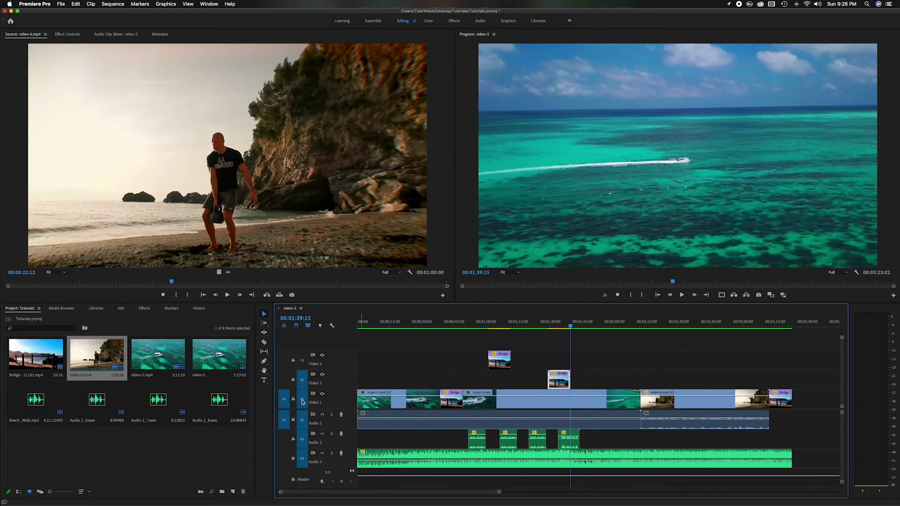
click(302, 380)
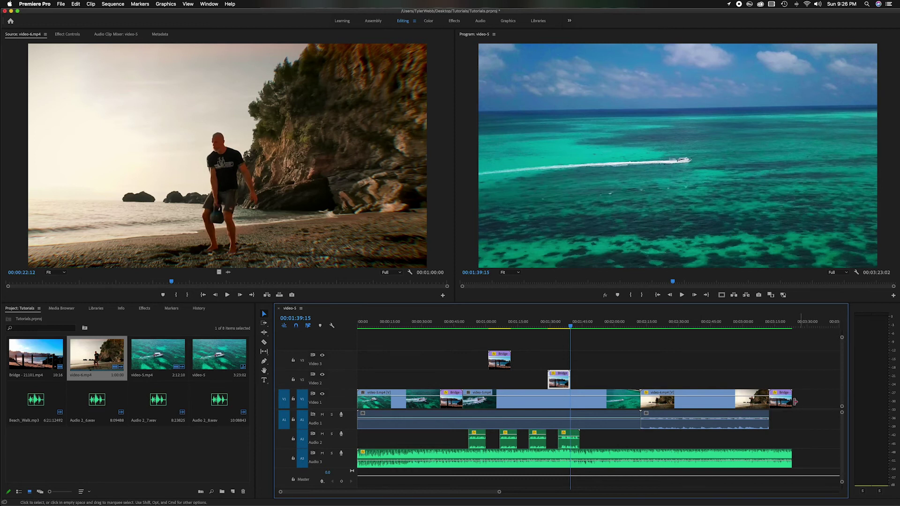
mouse_move(779, 400)
mouse_down()
mouse_move(665, 357)
mouse_move(605, 363)
mouse_move(662, 377)
mouse_move(699, 369)
mouse_move(657, 380)
mouse_move(552, 365)
mouse_move(451, 366)
mouse_move(779, 386)
mouse_move(781, 399)
mouse_up()
- Paste three more Bridge copies along Video 2 at successive points after about 01:42
click(577, 325)
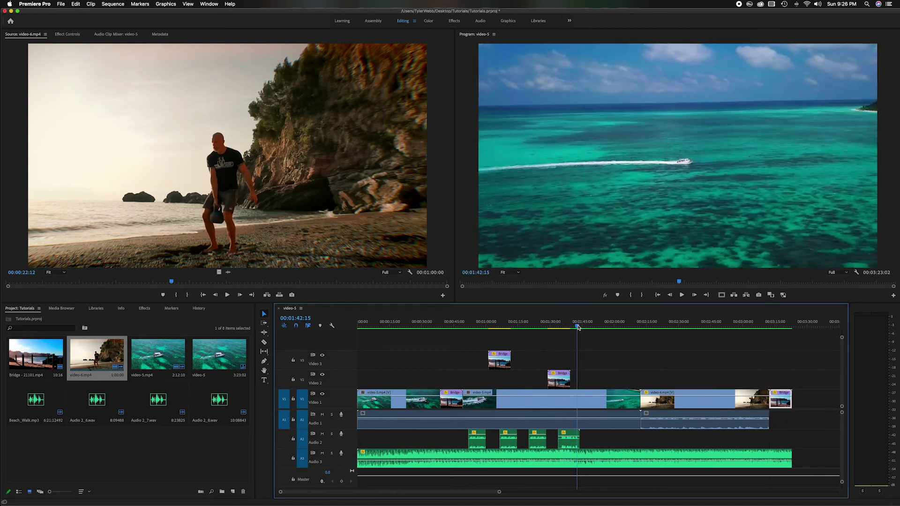
mouse_move(578, 327)
mouse_down()
mouse_move(600, 326)
mouse_move(581, 326)
mouse_up()
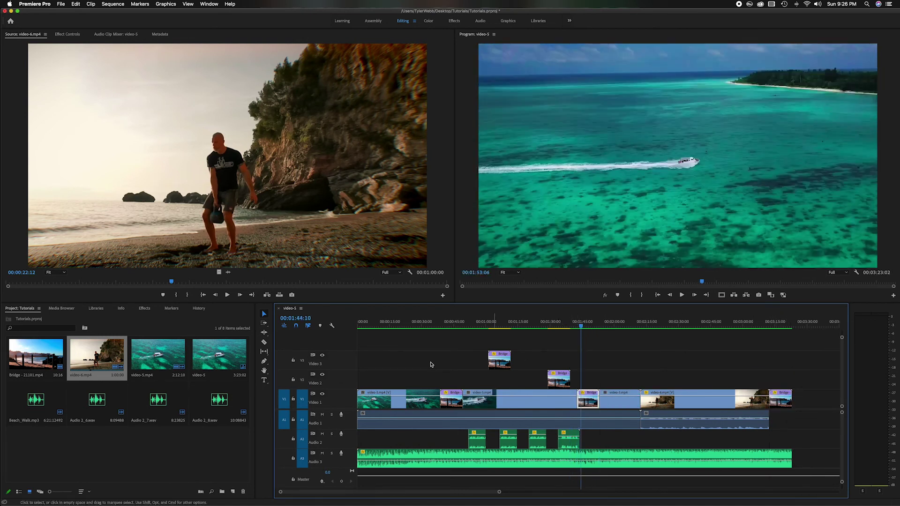
click(302, 380)
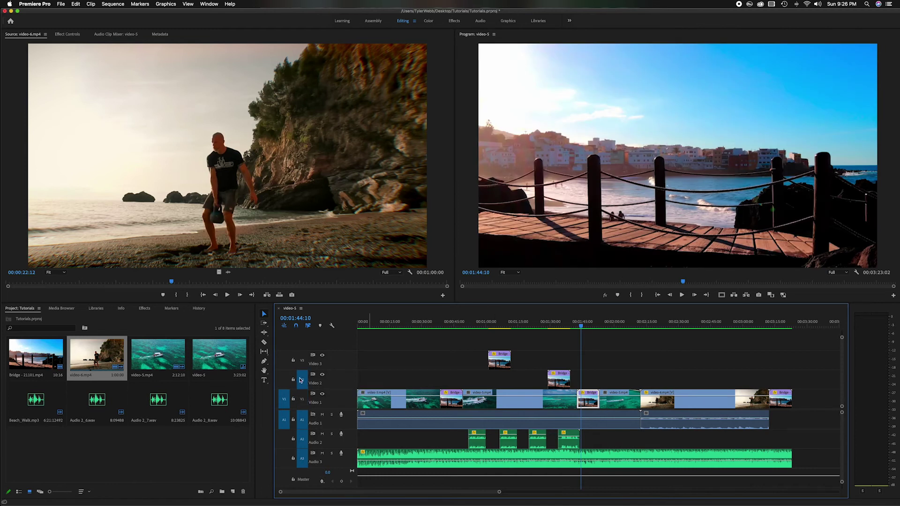
click(599, 327)
key(super+v)
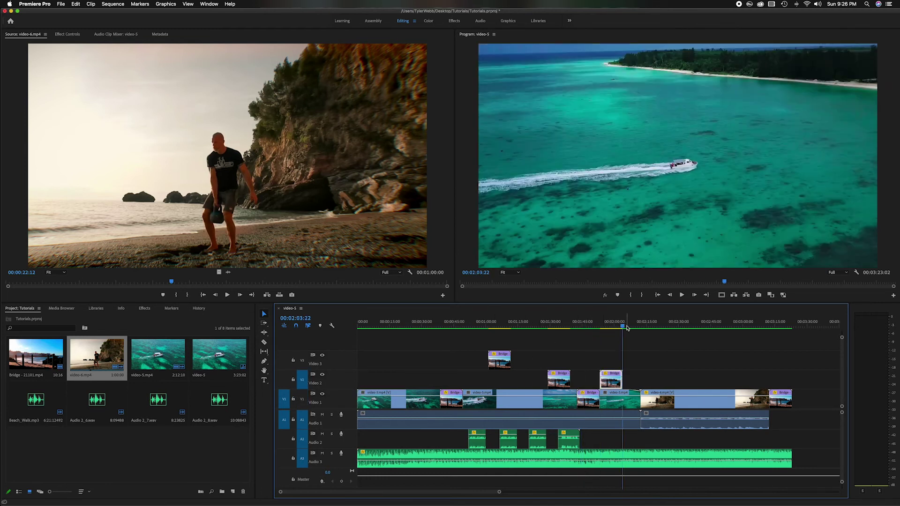
click(643, 327)
key(super+v)
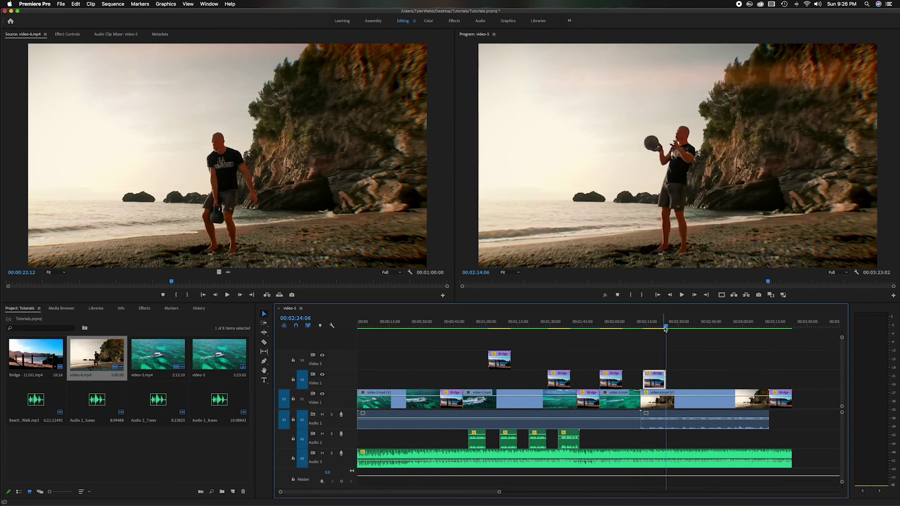
click(679, 326)
key(super+v)
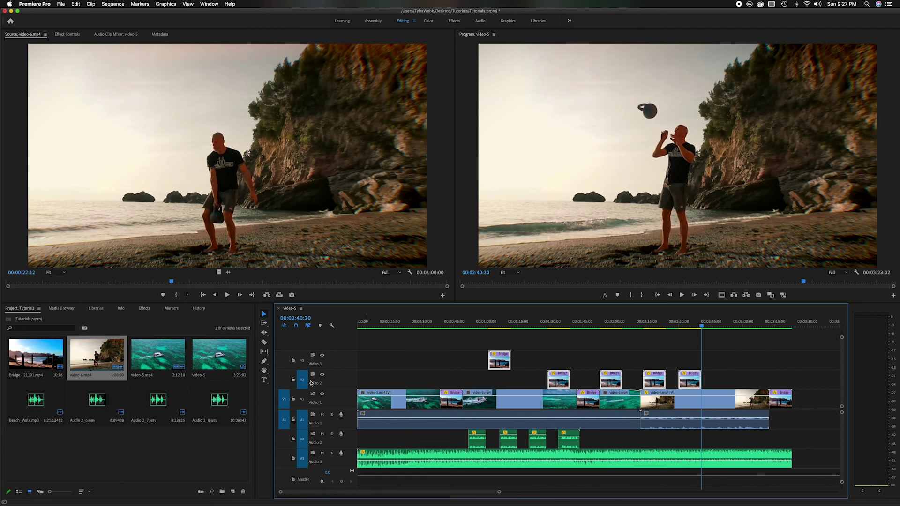
click(302, 361)
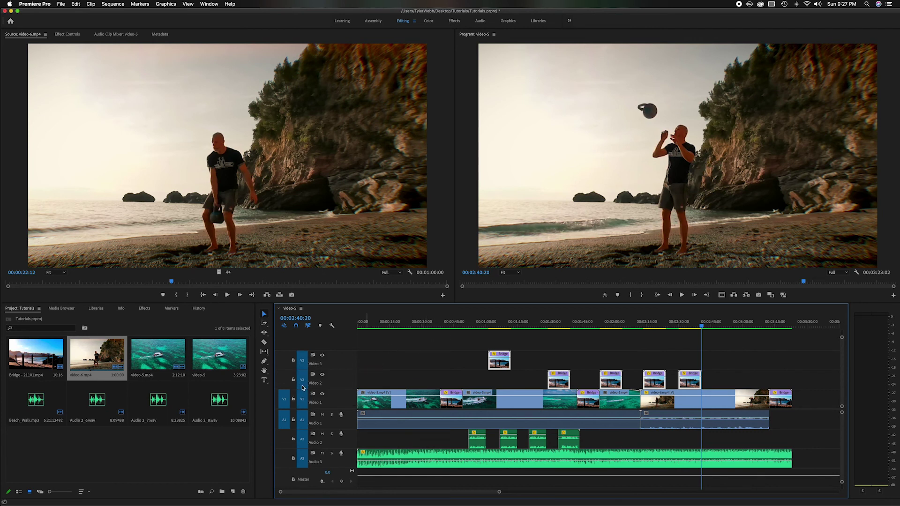
- Untarget Video 2, Video 3 and Audio 3, then target Audio 3 again
click(303, 387)
click(302, 361)
click(302, 460)
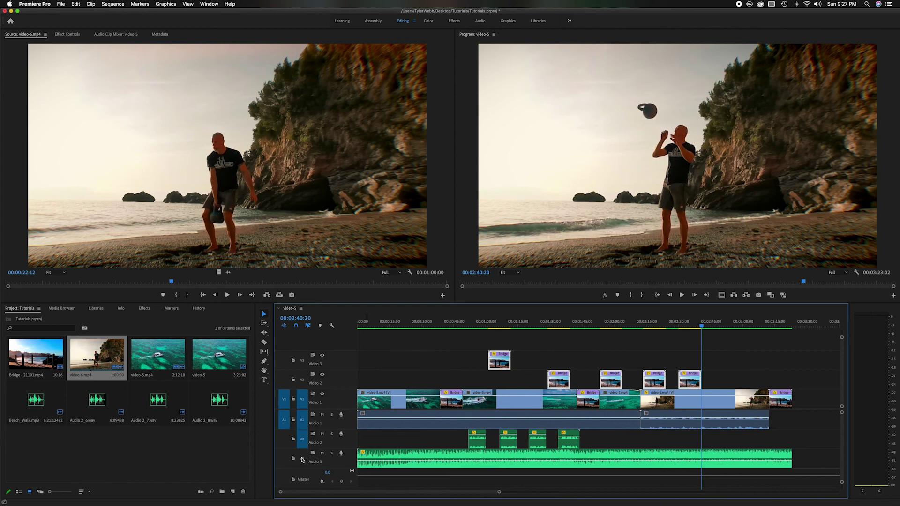
click(302, 459)
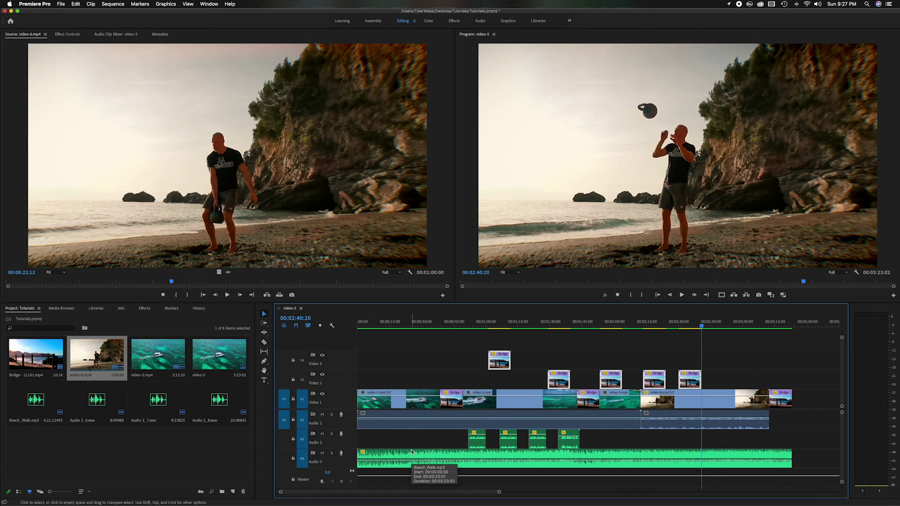
- Try locking several audio and video tracks, ending with only Audio 2 locked
click(293, 460)
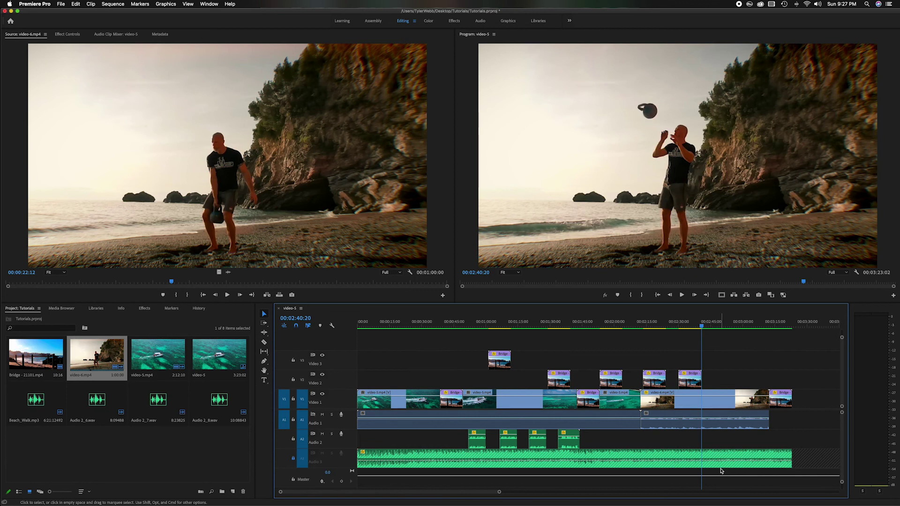
click(293, 439)
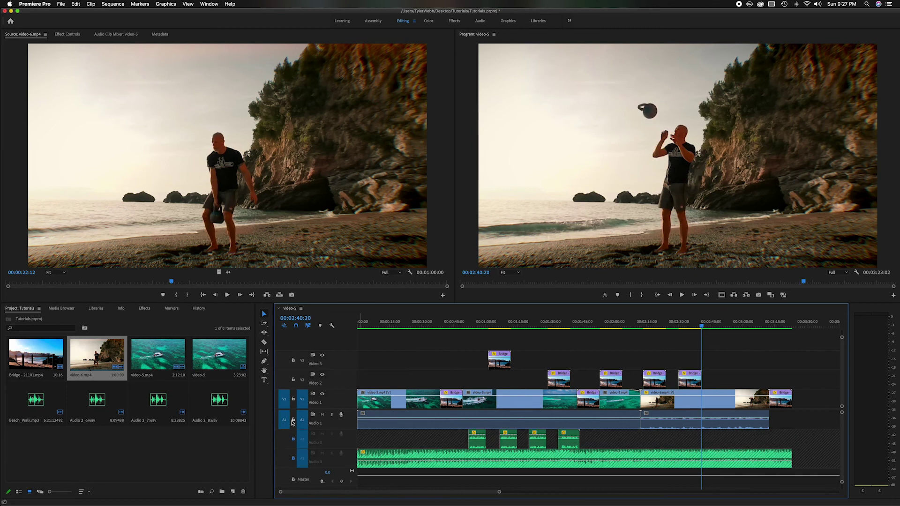
click(292, 421)
click(293, 380)
click(293, 421)
click(294, 439)
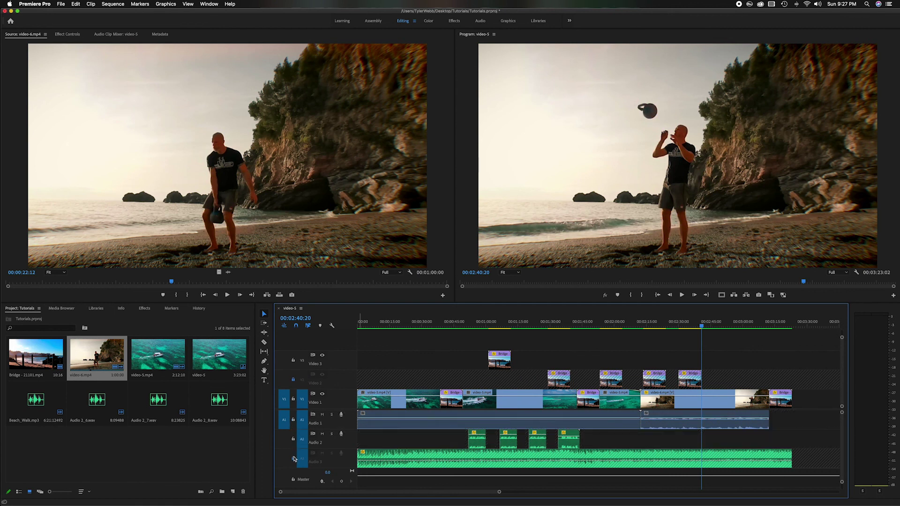
click(293, 380)
click(292, 440)
click(293, 459)
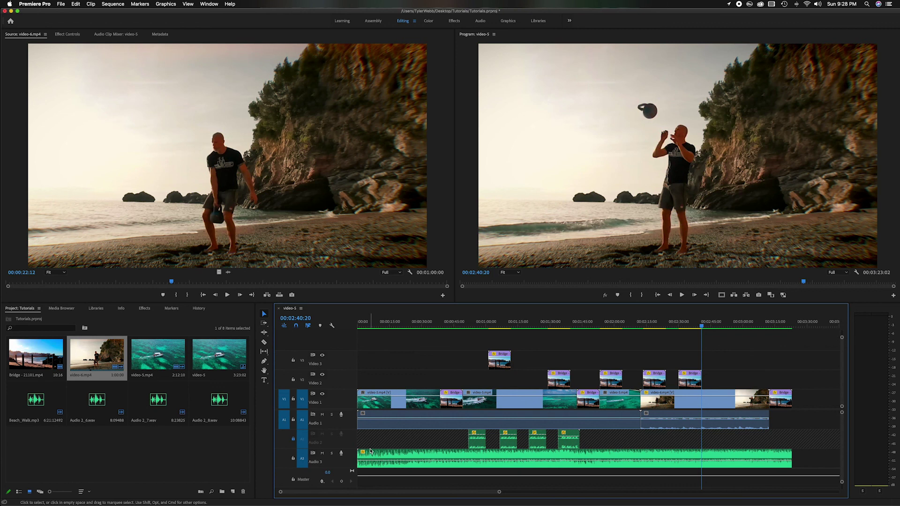